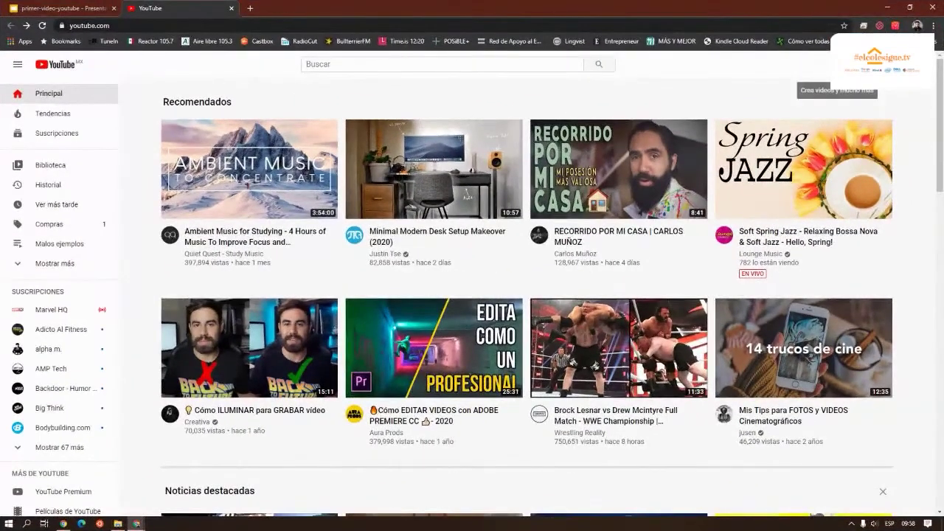
Step: Start a new video upload in YouTube Studio and supply the file VID_20200407_203313591.mp4
left_click(837, 64)
left_click(855, 96)
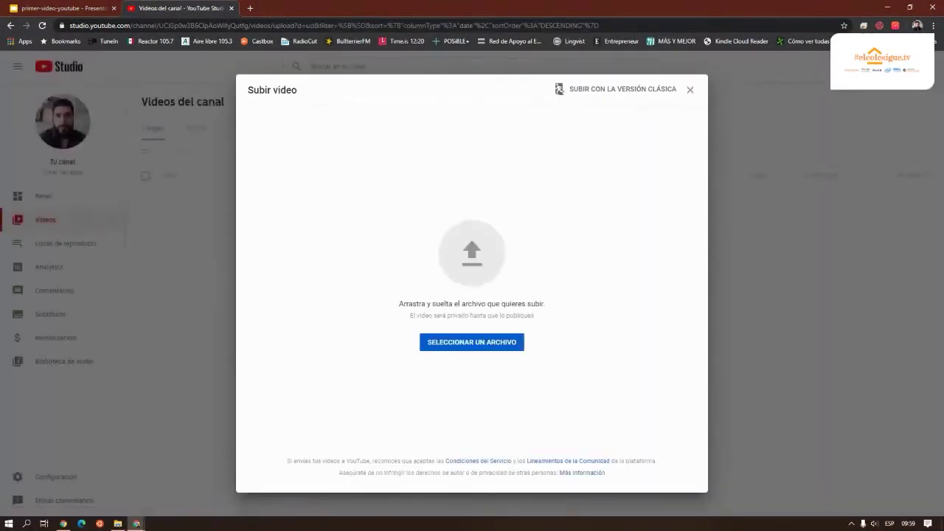
key("alt+Tab")
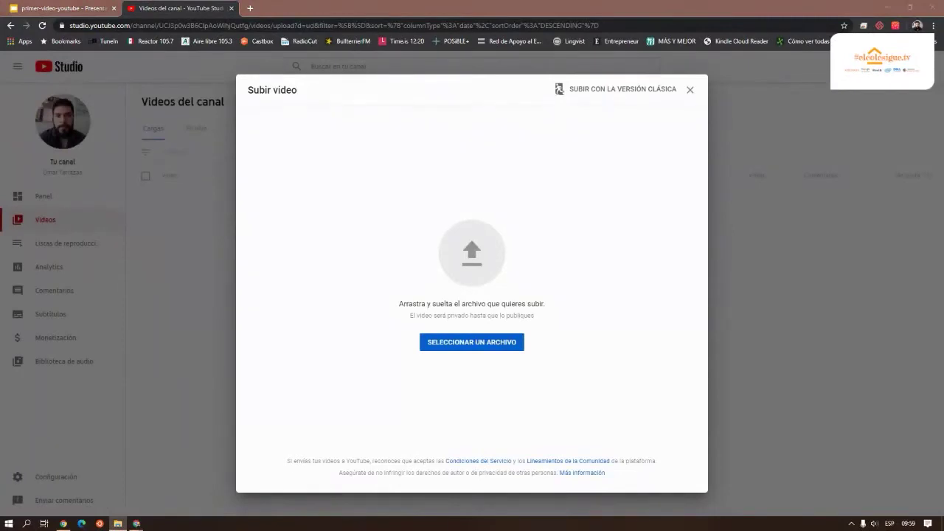
left_click_drag(943, 229, 487, 262)
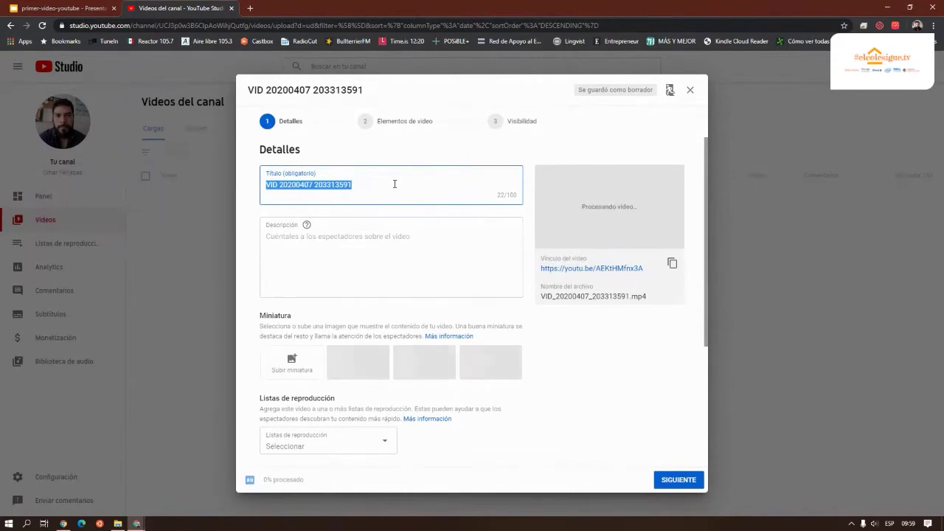
Step: Title the video "Caso 7" and enter the description "Caso 7 de lo que no se debe hacer al crear un video"
type("Cas")
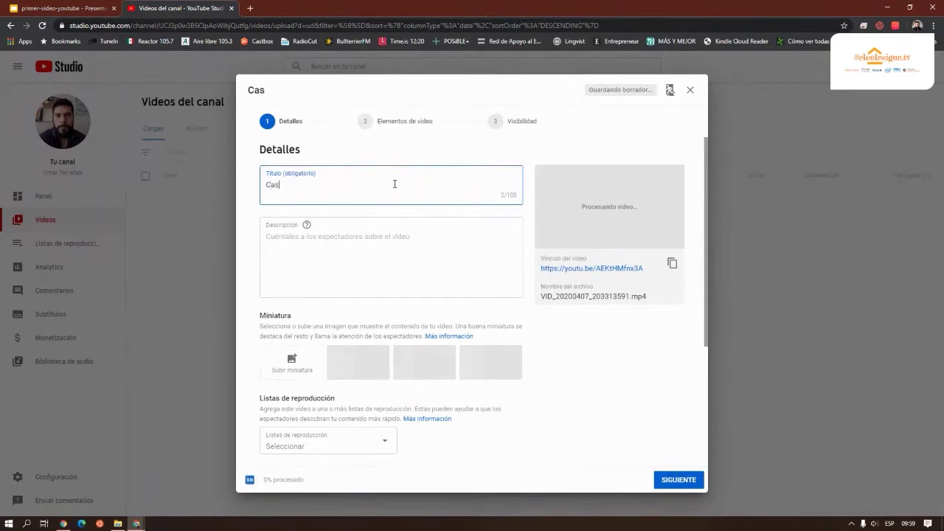
type("o 7")
left_click(309, 238)
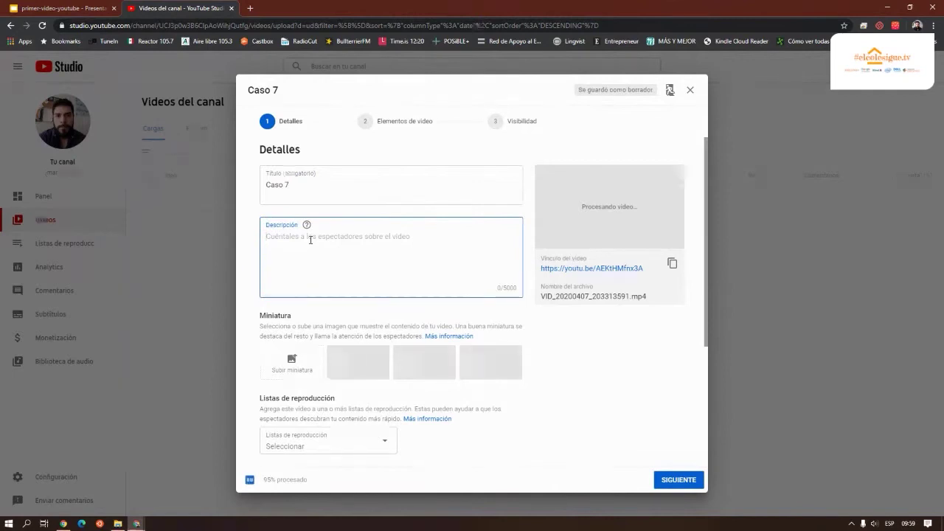
type("Caso 7 de l")
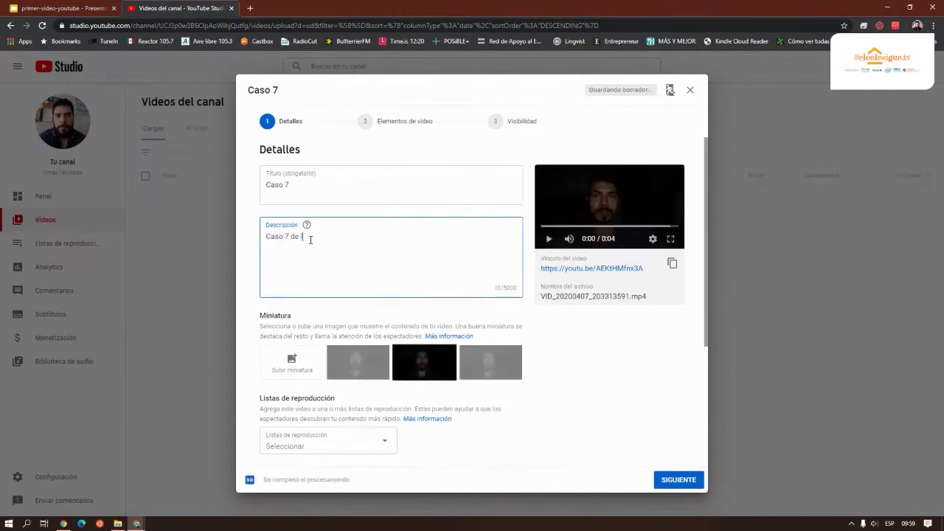
type("o que no se debe hacer al crear un video")
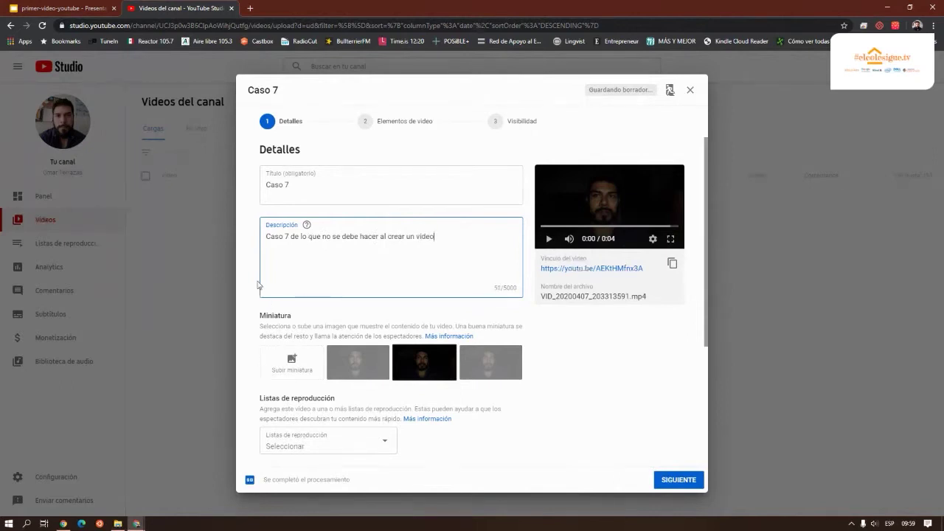
Step: Select the "Malos ejemplos" playlist for the video
scroll(258, 286, "down", 3)
scroll(258, 286, "down", 3)
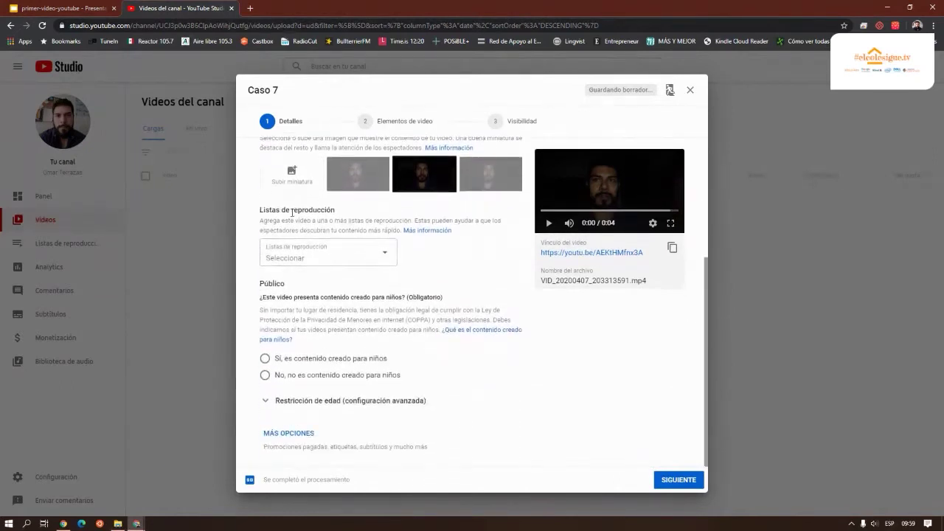
left_click(384, 257)
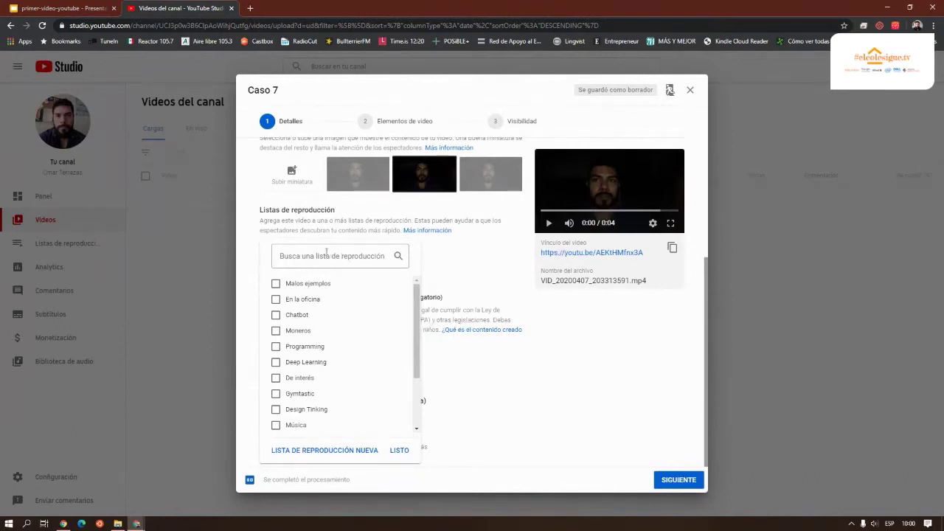
left_click(275, 285)
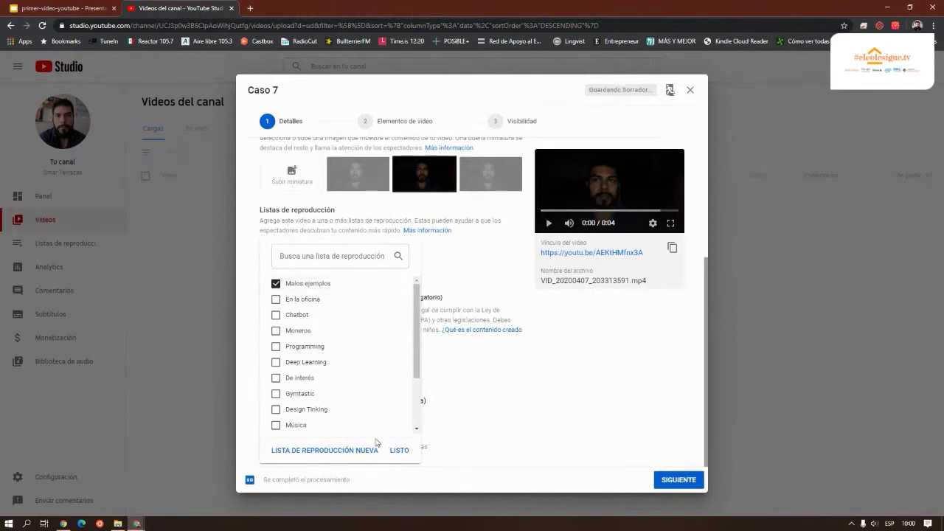
left_click(345, 451)
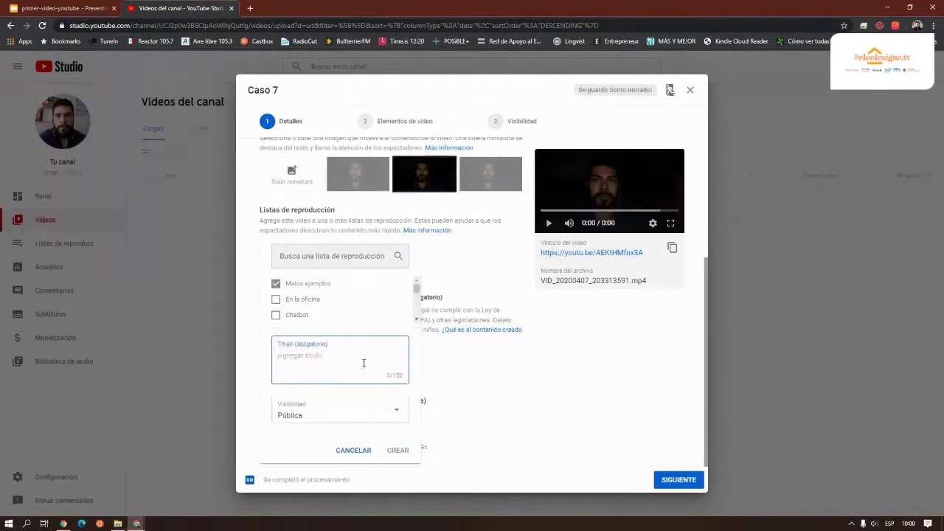
left_click(395, 415)
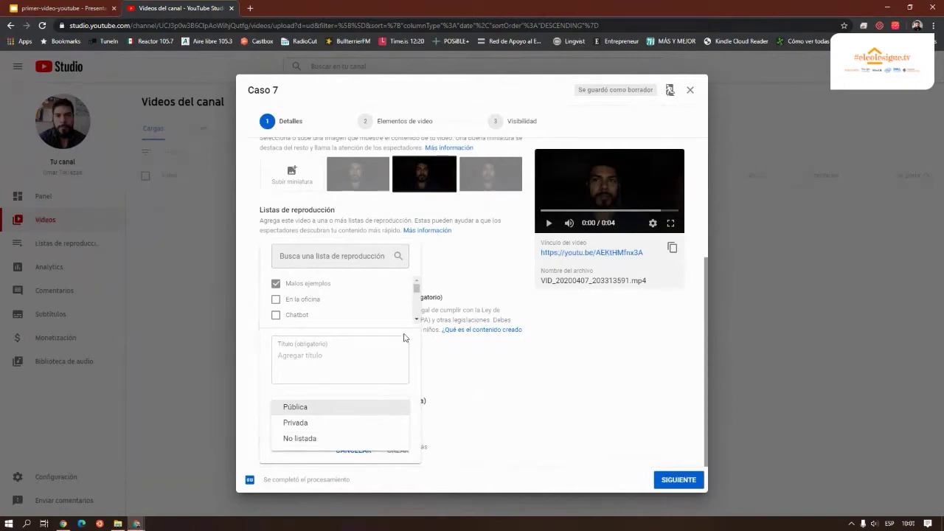
left_click(407, 288)
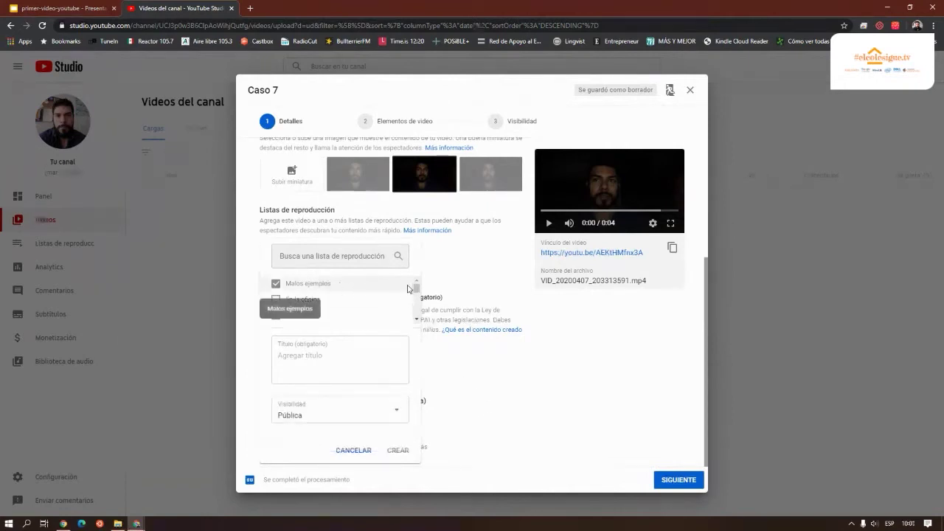
left_click(354, 449)
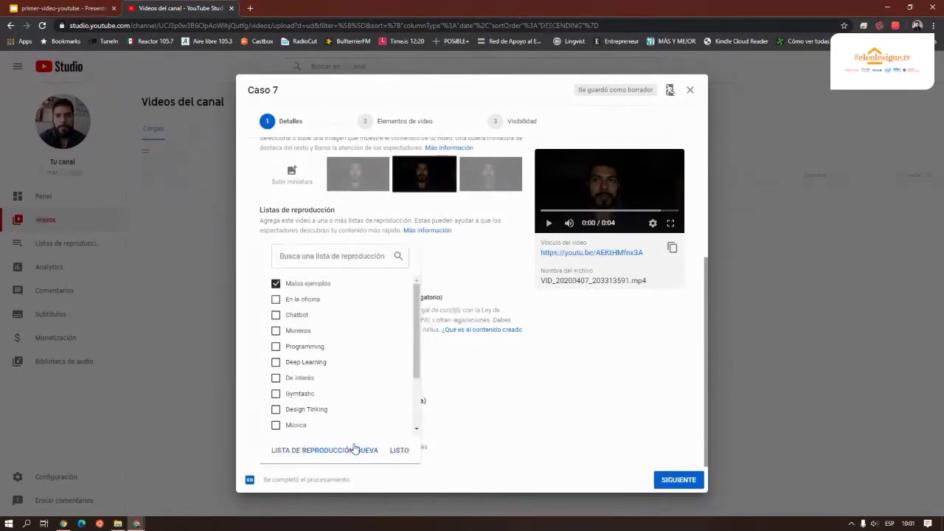
Step: Confirm the playlist selection and declare that the video is not made for kids
left_click(399, 449)
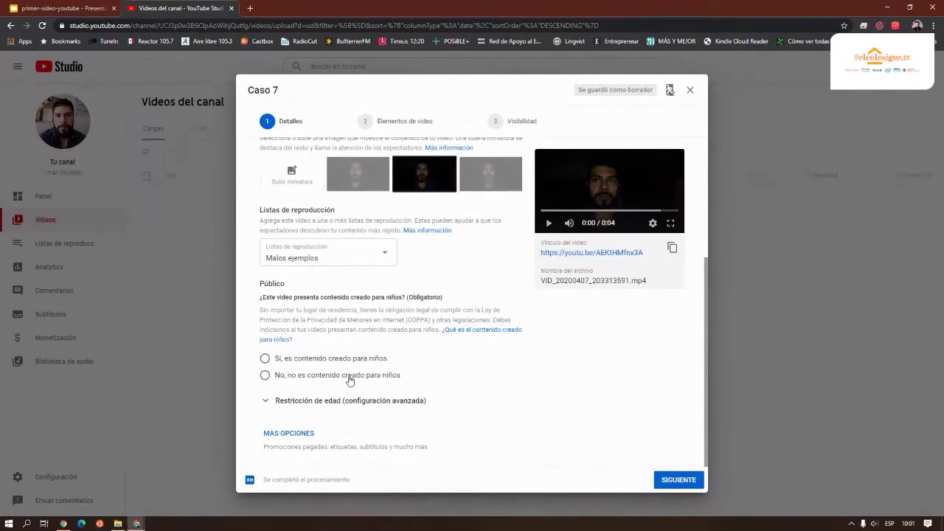
left_click(267, 376)
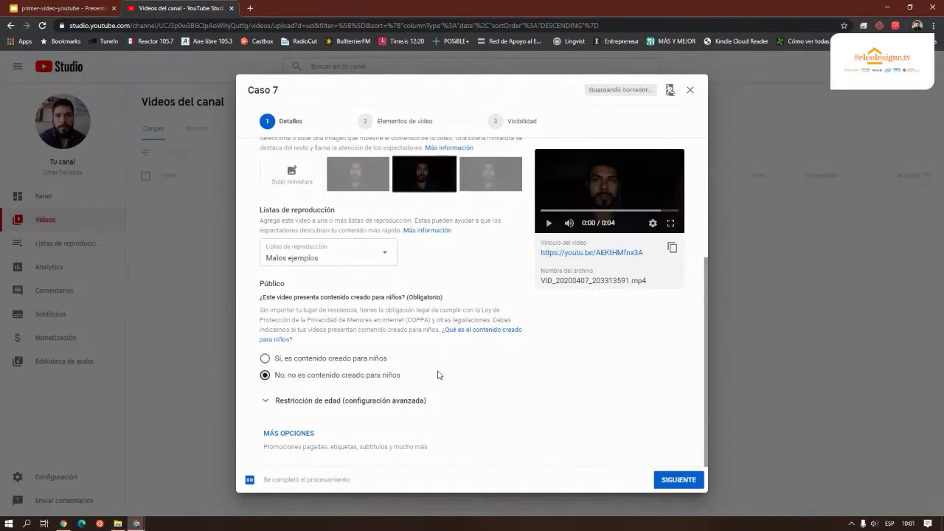
Step: Show the additional video options and add the tag "#elcolesigue"
left_click(290, 436)
scroll(416, 402, "down", 1)
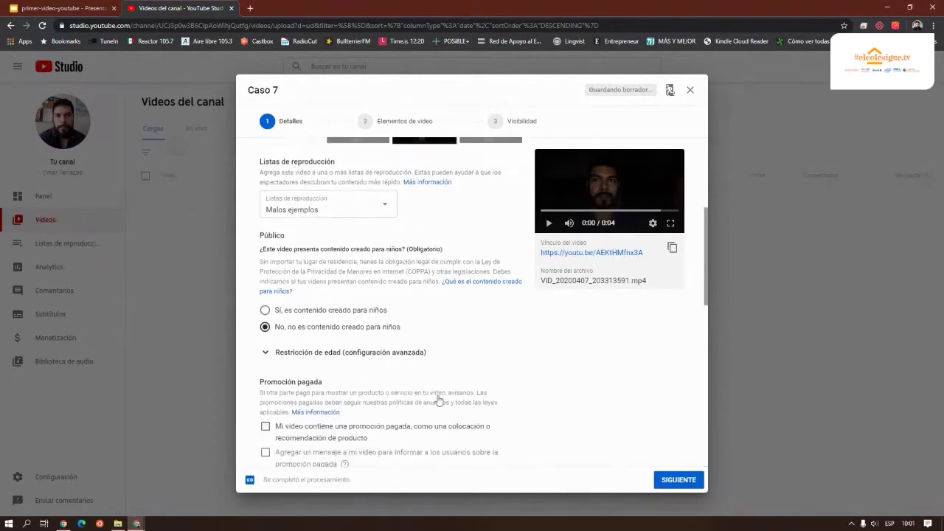
scroll(336, 389, "down", 3)
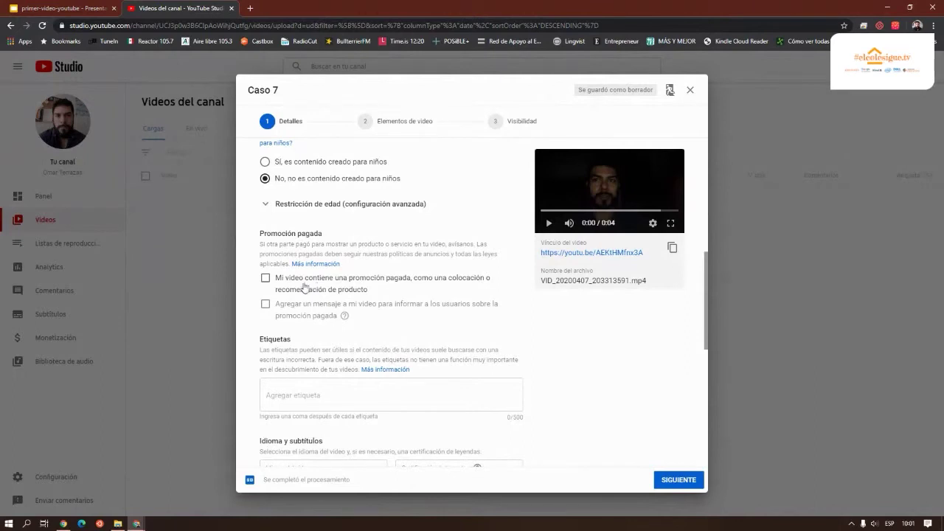
scroll(294, 320, "down", 3)
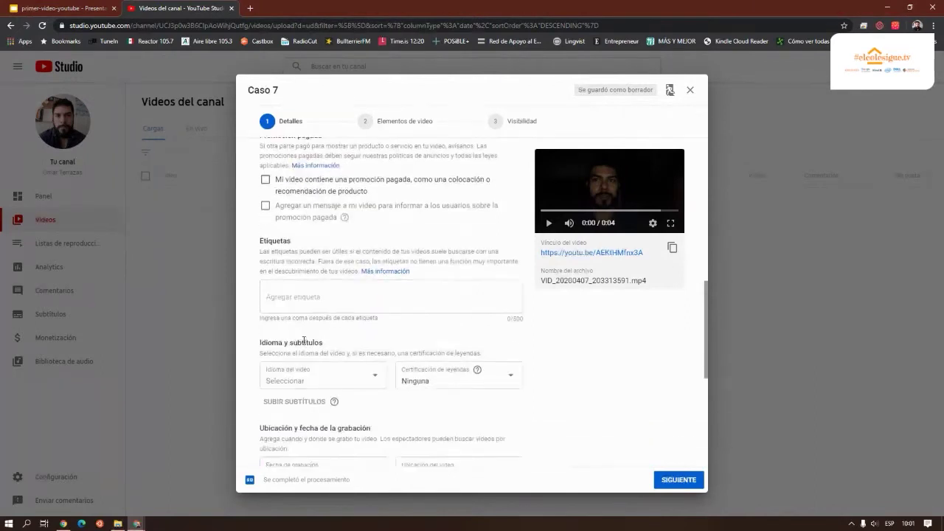
left_click(340, 300)
type("#elcoles")
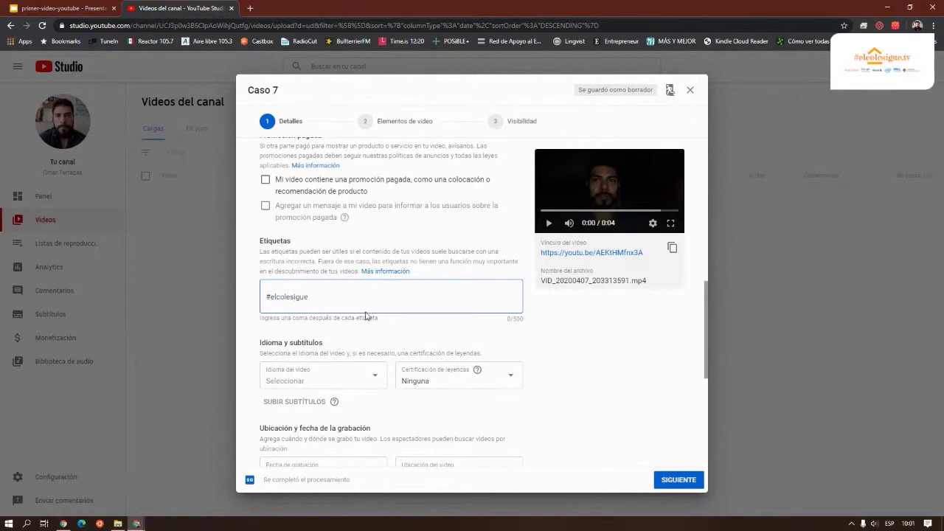
type("igue")
key("Return")
Step: Set the video language to Español (México) and check the available caption certification options
scroll(366, 316, "down", 3)
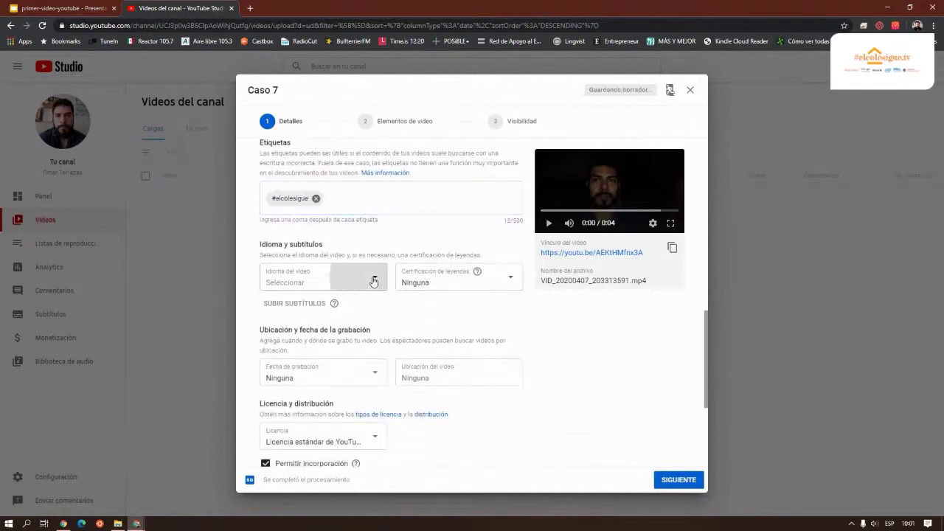
left_click(374, 282)
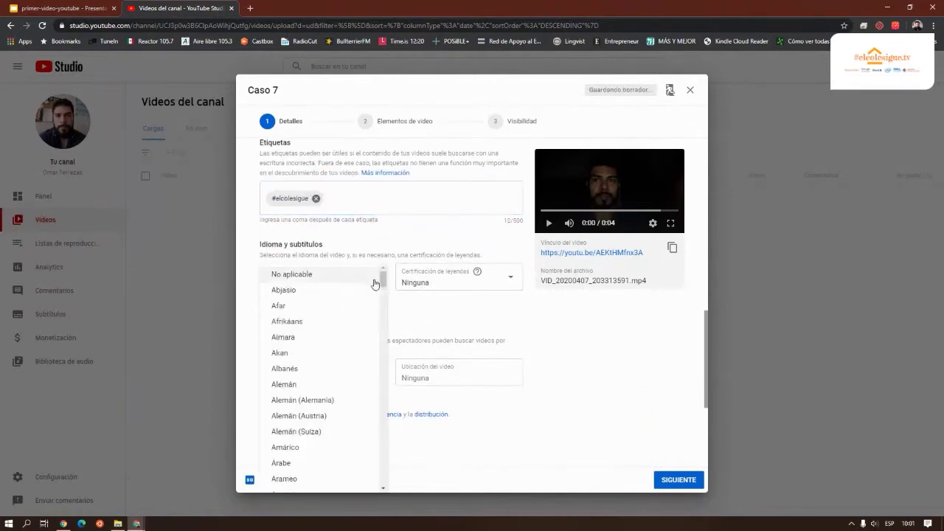
scroll(288, 361, "down", 8)
scroll(304, 373, "down", 6)
scroll(310, 378, "up", 3)
scroll(311, 382, "down", 12)
scroll(312, 384, "down", 10)
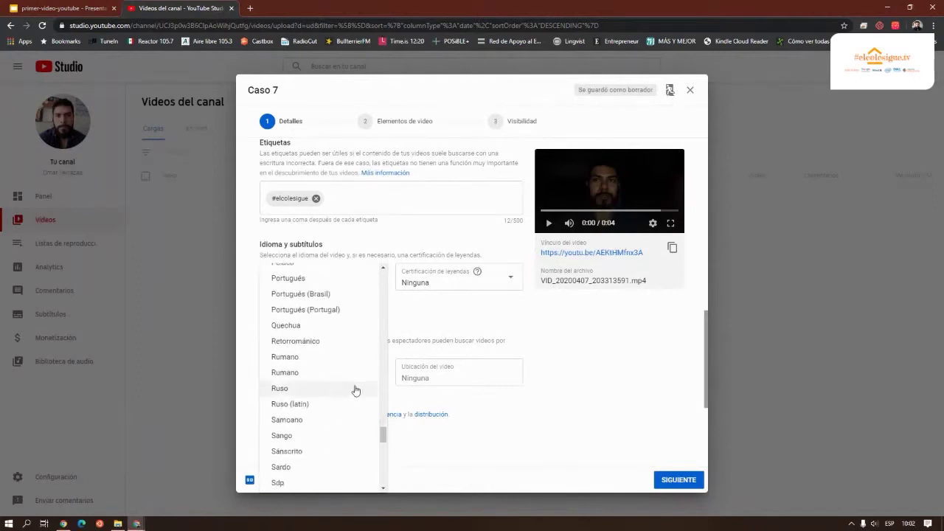
scroll(354, 390, "down", 5)
scroll(352, 388, "up", 5)
scroll(350, 387, "up", 15)
scroll(350, 386, "up", 5)
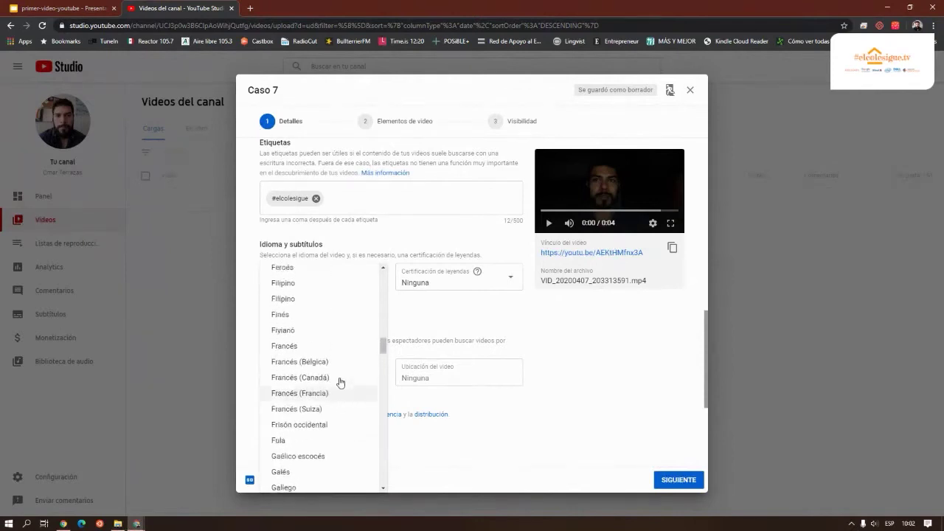
scroll(340, 382, "up", 2)
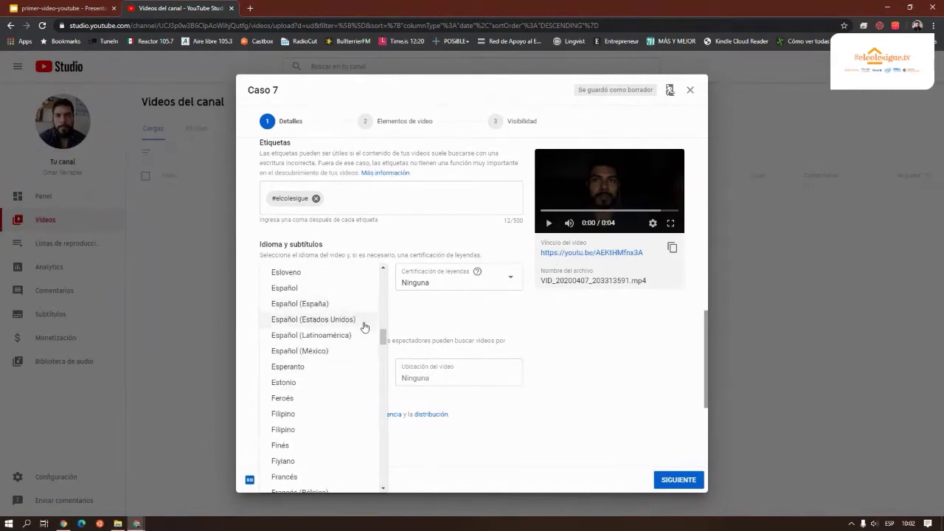
left_click(349, 351)
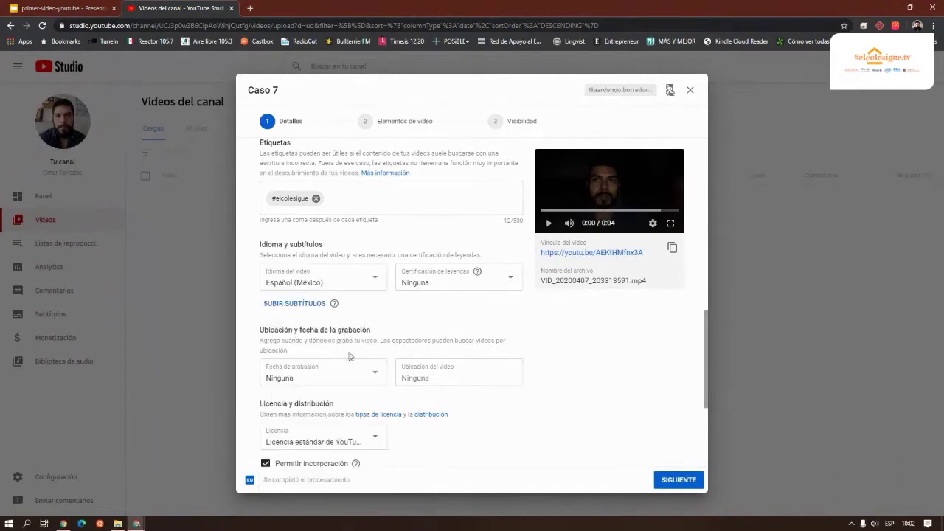
left_click(508, 288)
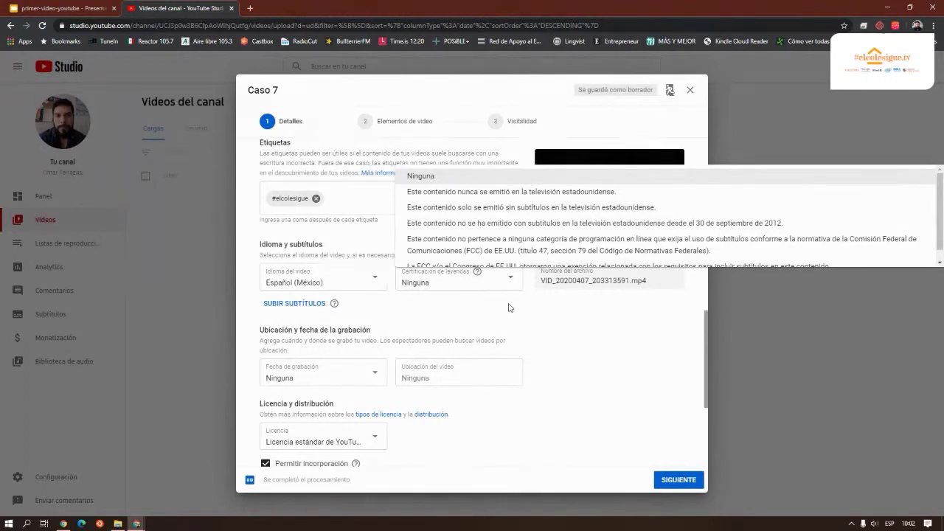
left_click(508, 307)
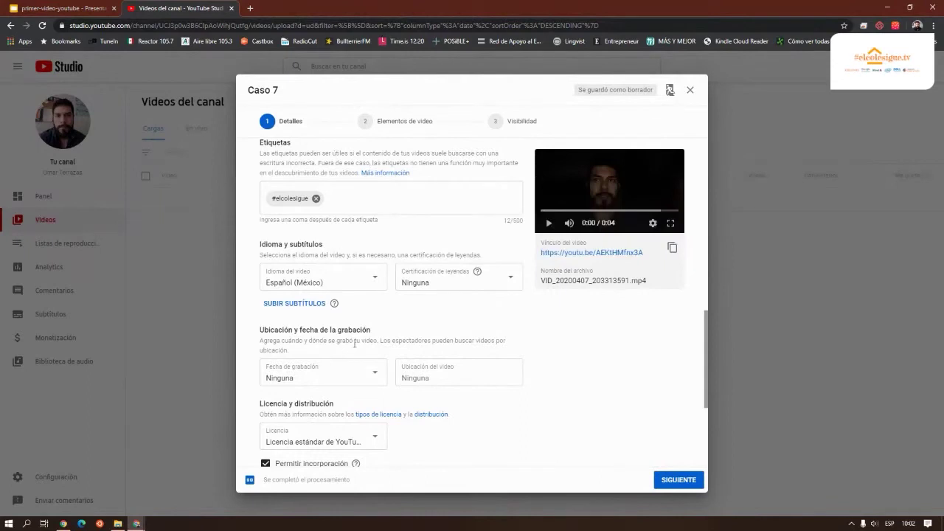
Step: Set the recording date to 7 abr. 2020 and the video location to Ciudad de México
scroll(381, 345, "down", 1)
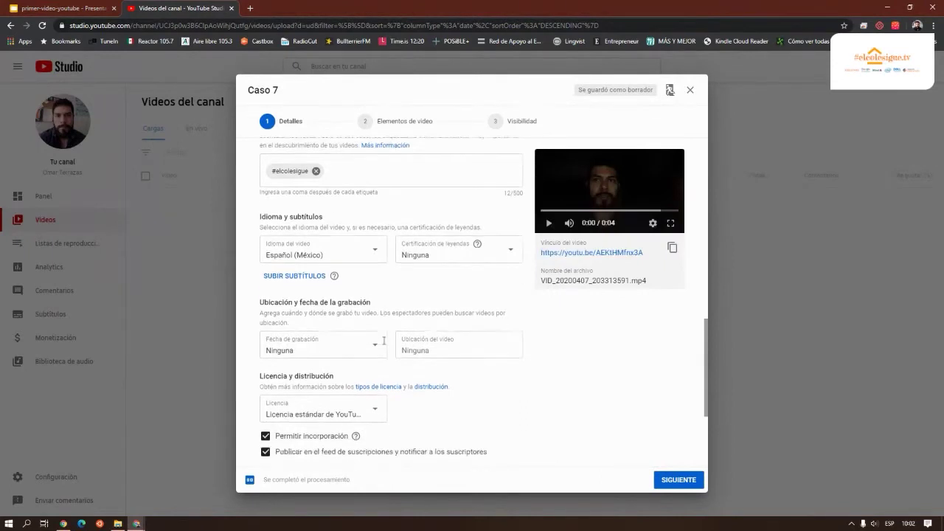
left_click(332, 330)
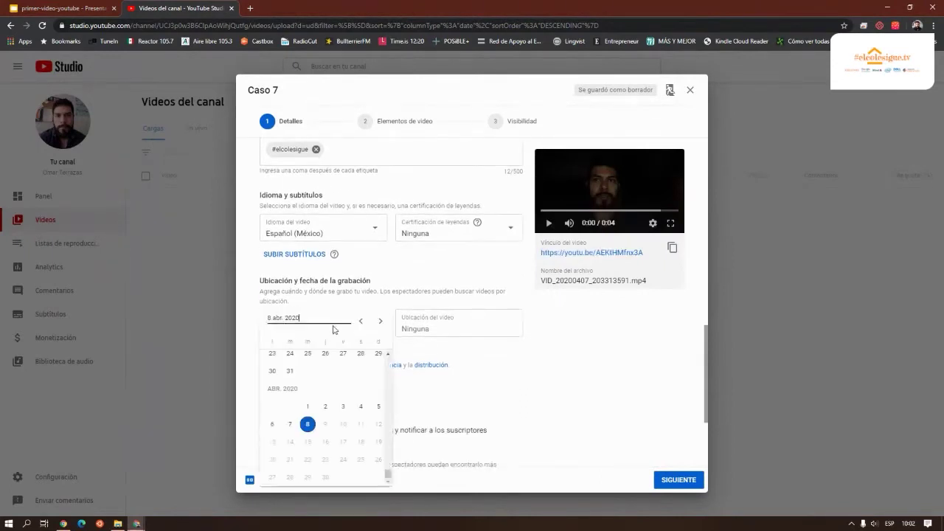
left_click(290, 424)
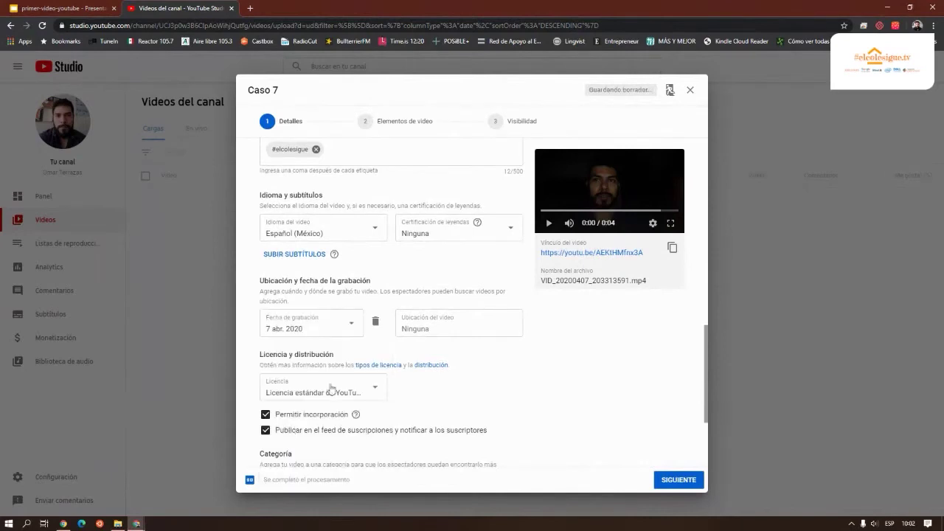
left_click(457, 328)
type("Ci")
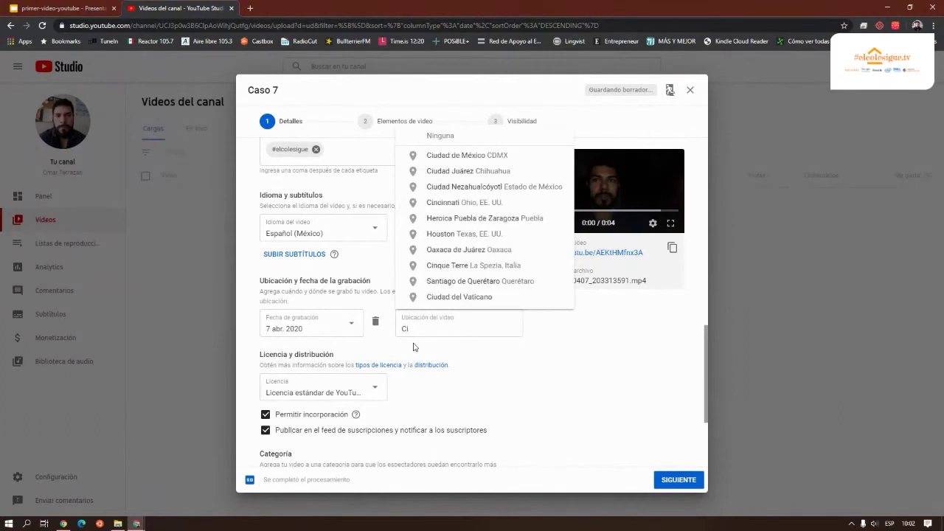
left_click(491, 156)
Step: View the available licence types for the video and close the list without choosing another
scroll(405, 413, "down", 2)
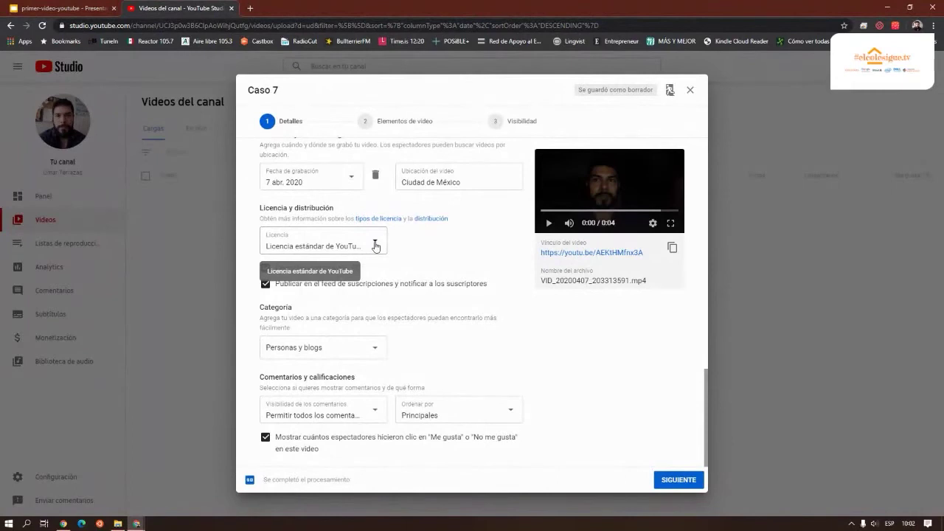
left_click(376, 246)
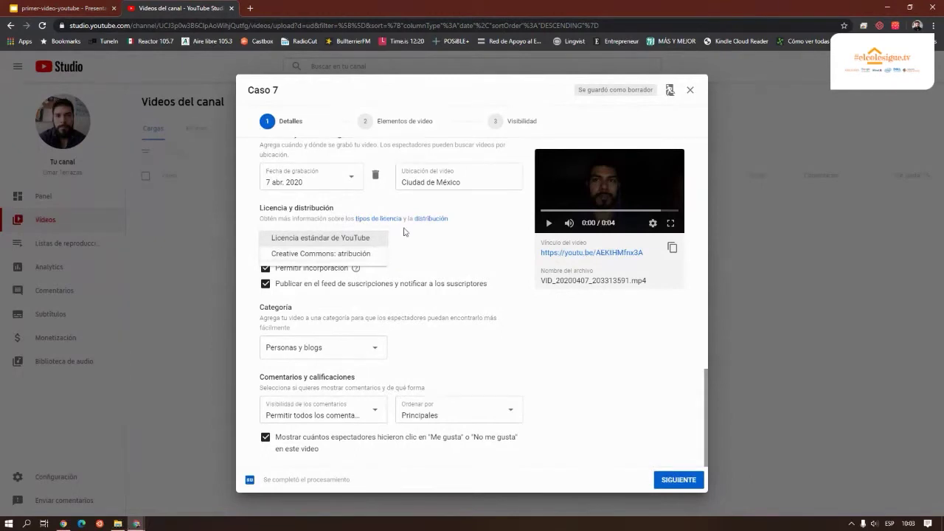
left_click(377, 220)
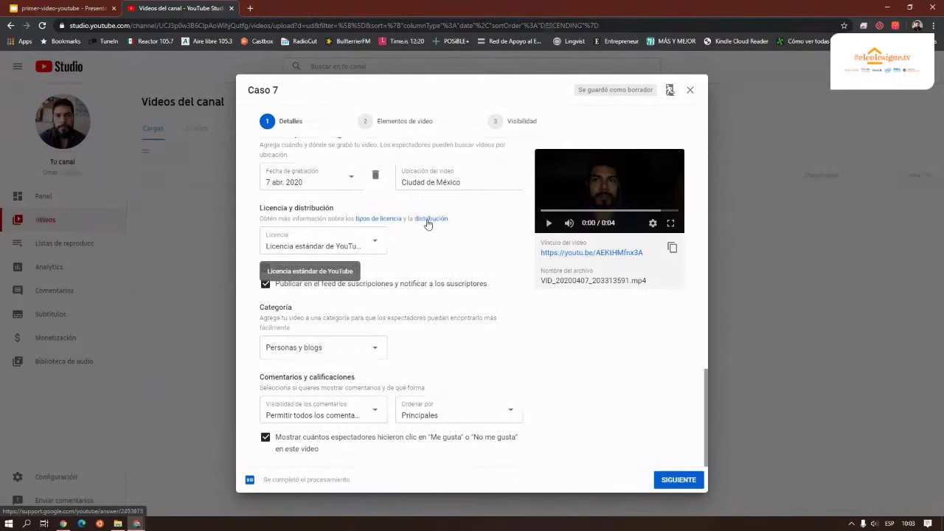
Step: Turn off publishing to the subscriptions feed with subscriber notifications, and set the video category to Educación
left_click(376, 245)
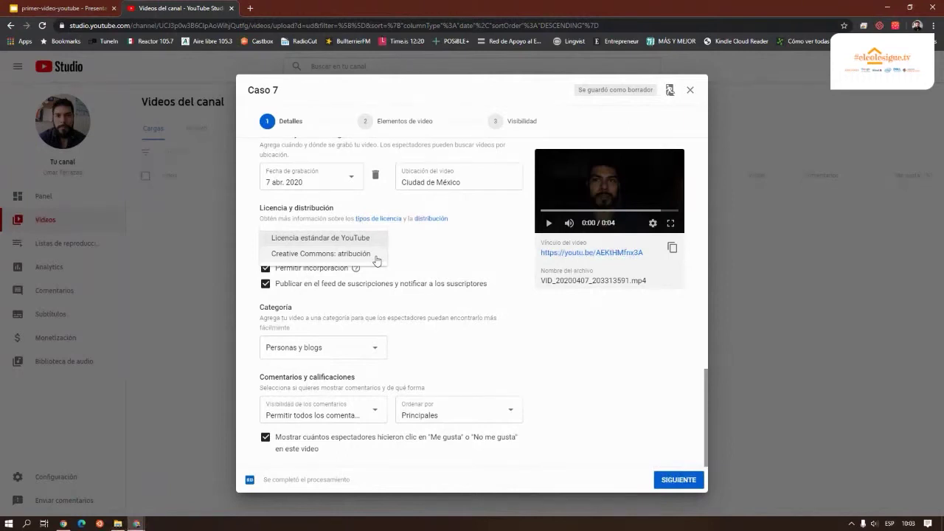
left_click(419, 254)
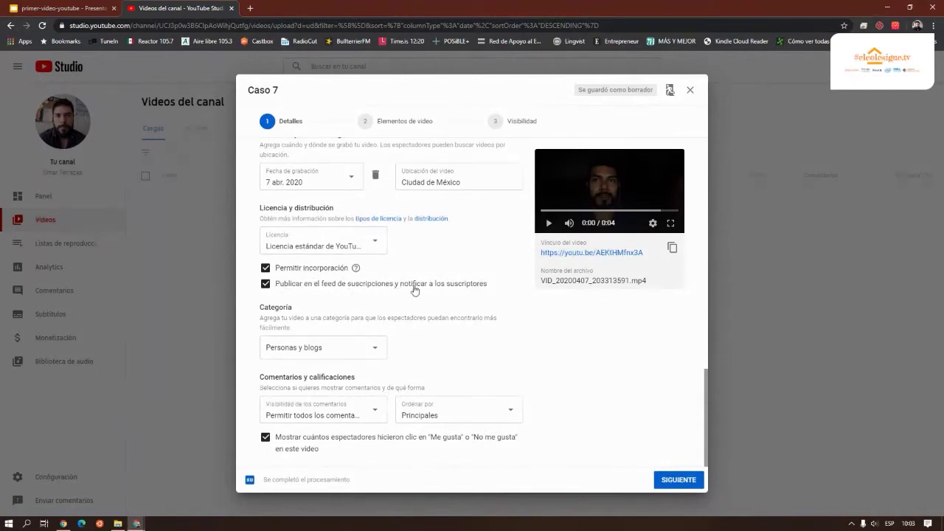
left_click(301, 288)
left_click(381, 355)
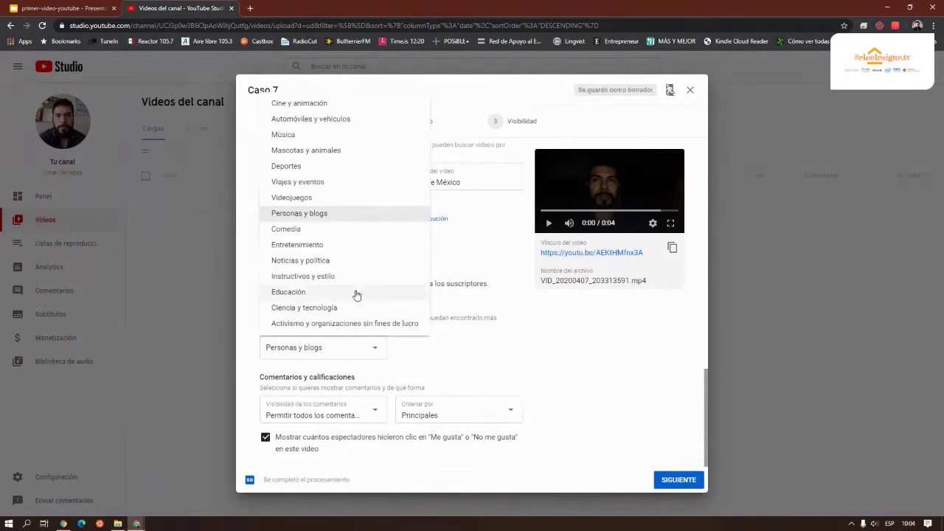
left_click(356, 292)
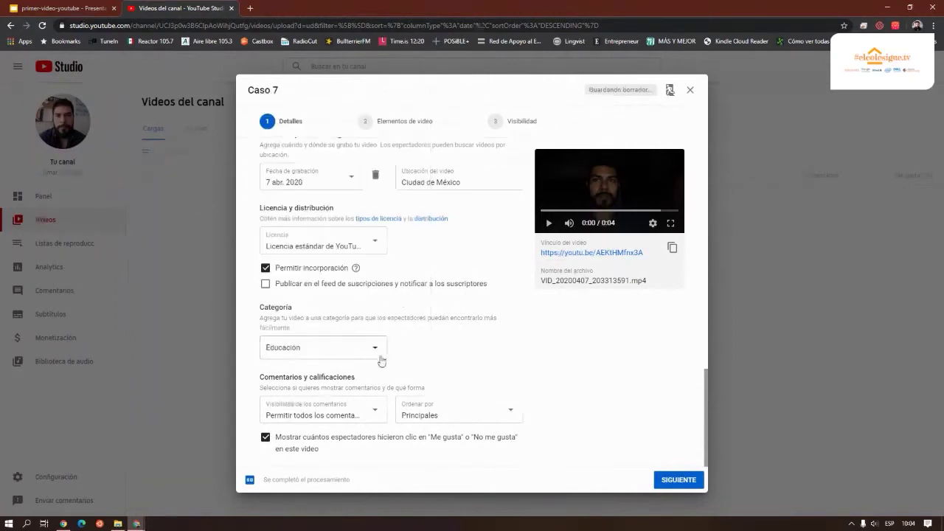
Step: Try the Inhabilitar comentarios visibility setting and return it to Permitir todos los comentarios
left_click(373, 415)
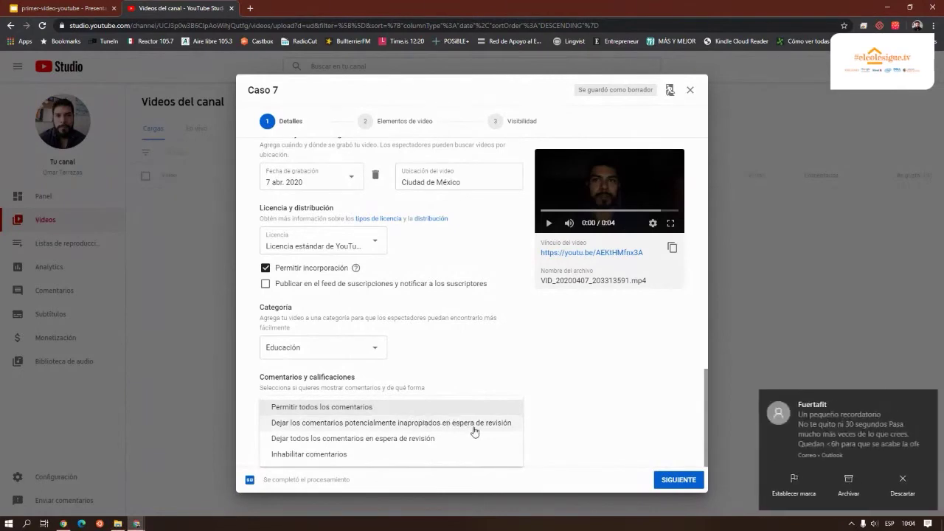
left_click(907, 483)
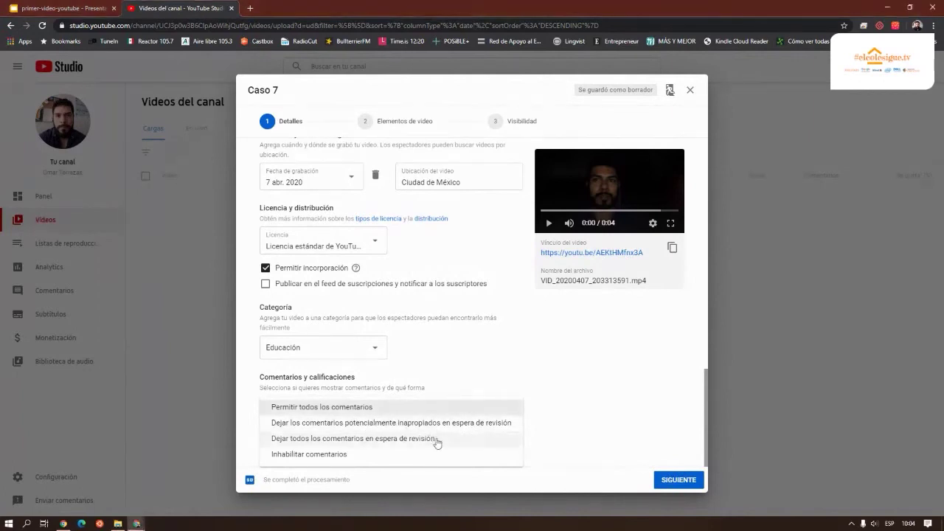
left_click(383, 455)
left_click(352, 421)
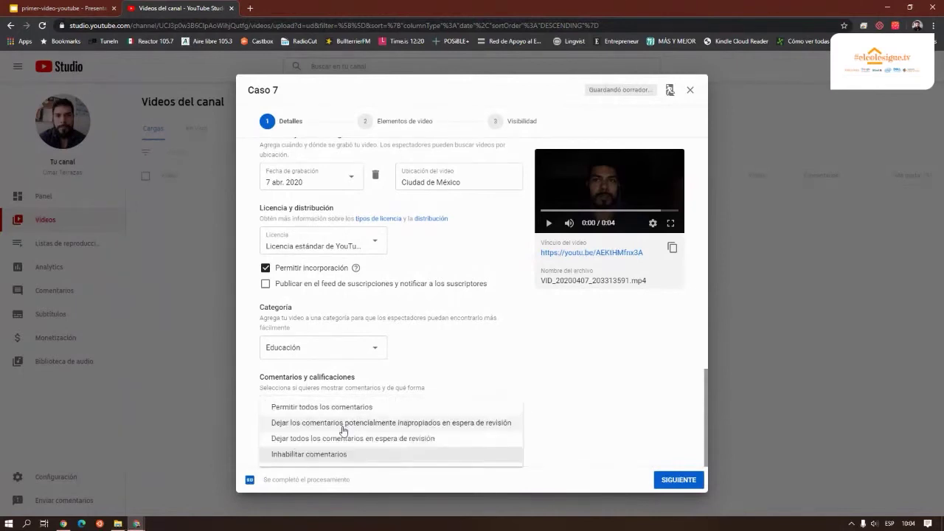
left_click(352, 407)
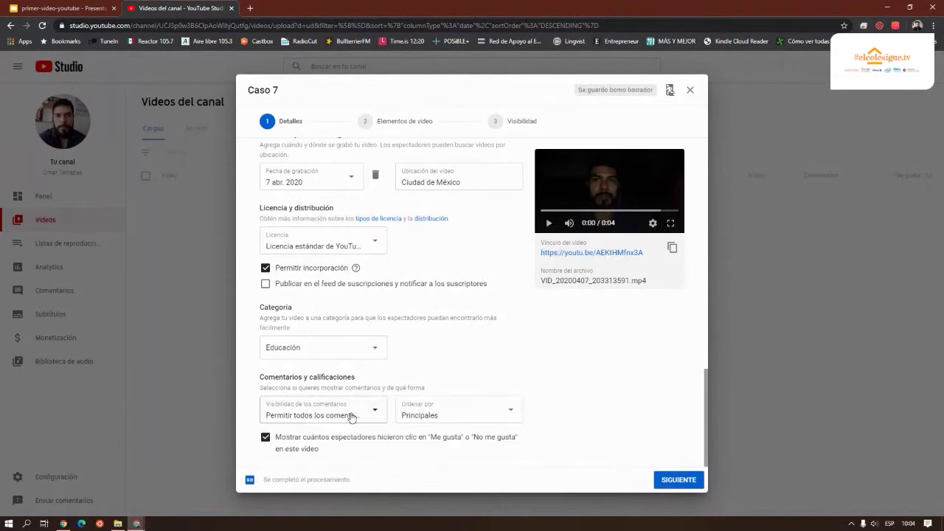
Step: Set the comment order to Más recientes, and disable both comments and the display of like and dislike counts
left_click(472, 415)
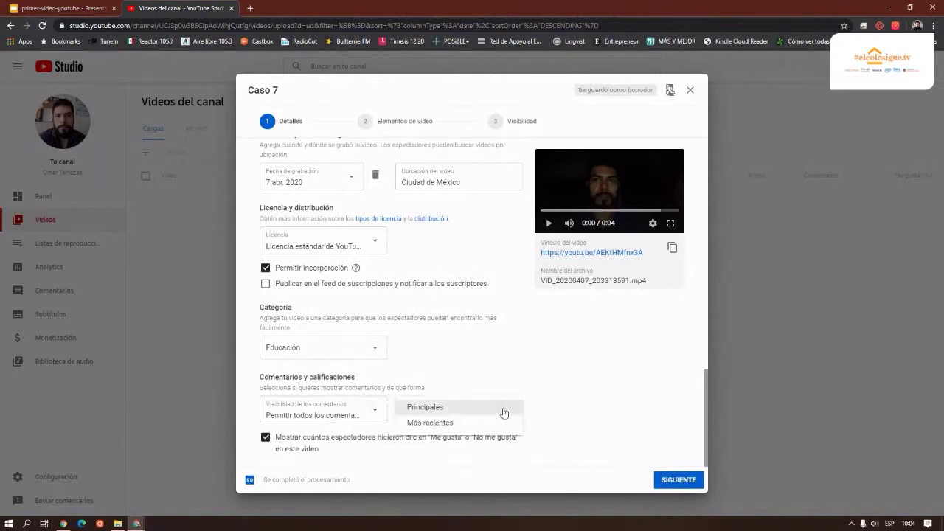
left_click(467, 426)
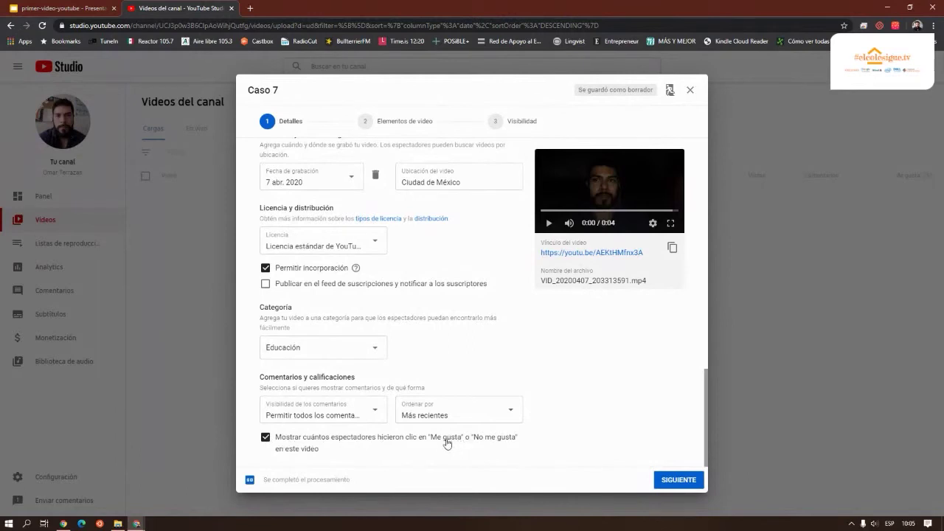
left_click(267, 438)
left_click(367, 416)
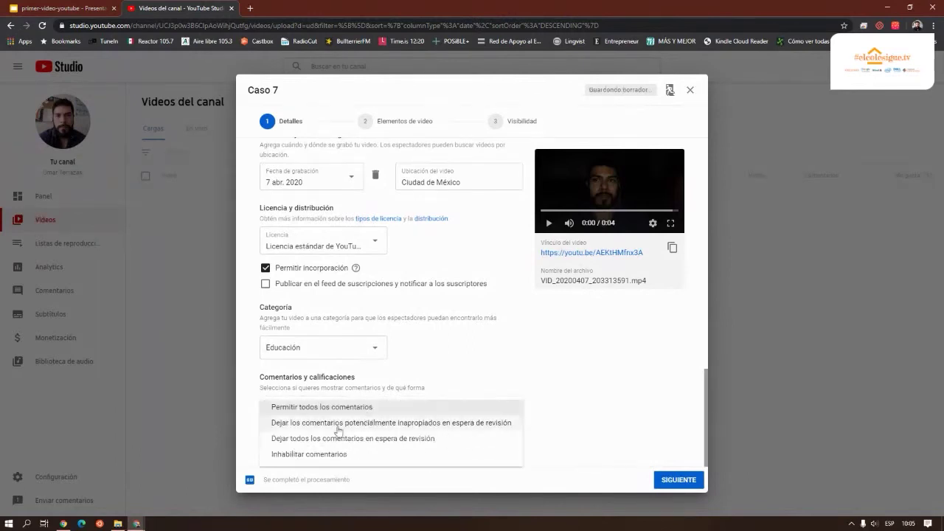
left_click(339, 455)
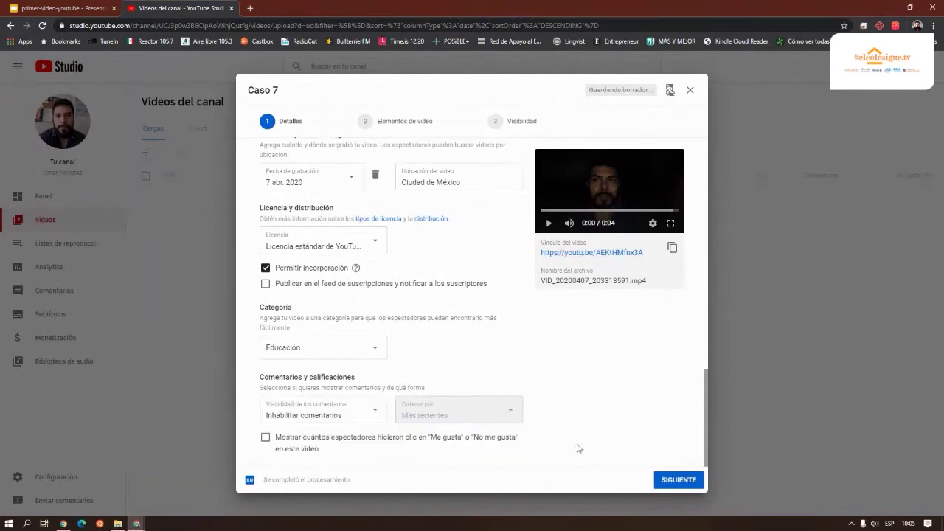
Step: Look at the video elements stage, return to the details and try to upload two-mountaineers-in-mountain-914128.jpg as the thumbnail
left_click(668, 482)
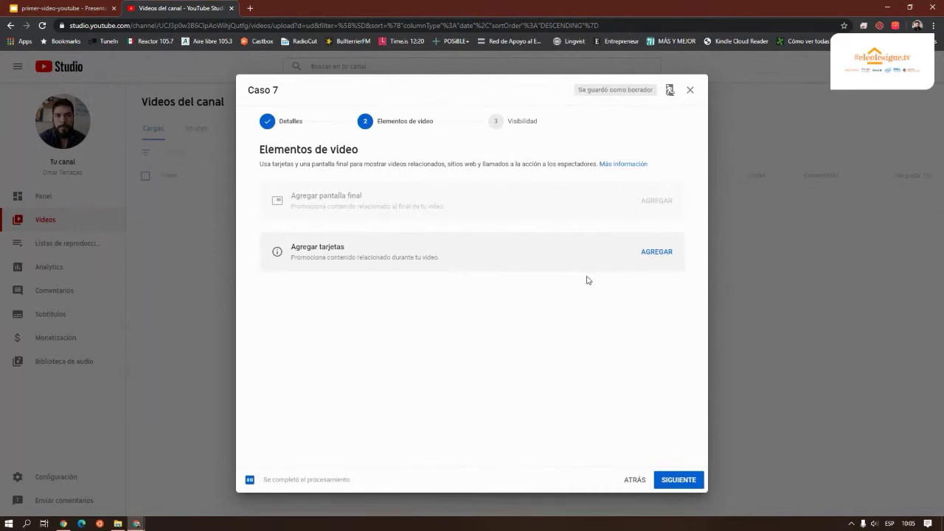
left_click(273, 122)
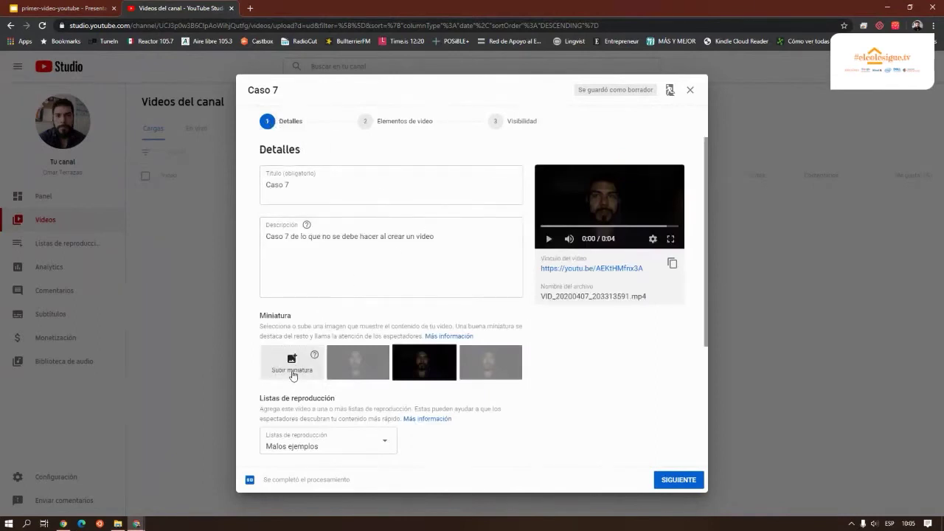
left_click(292, 373)
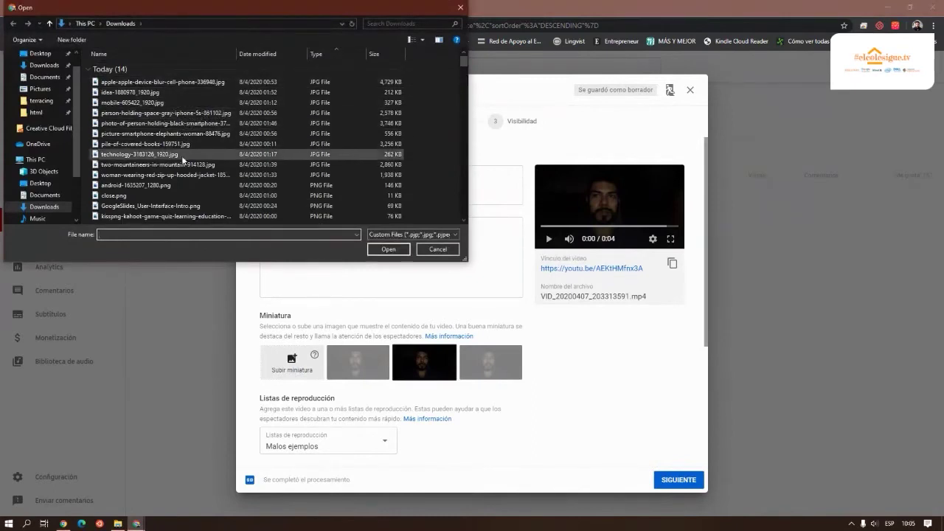
scroll(173, 148, "down", 1)
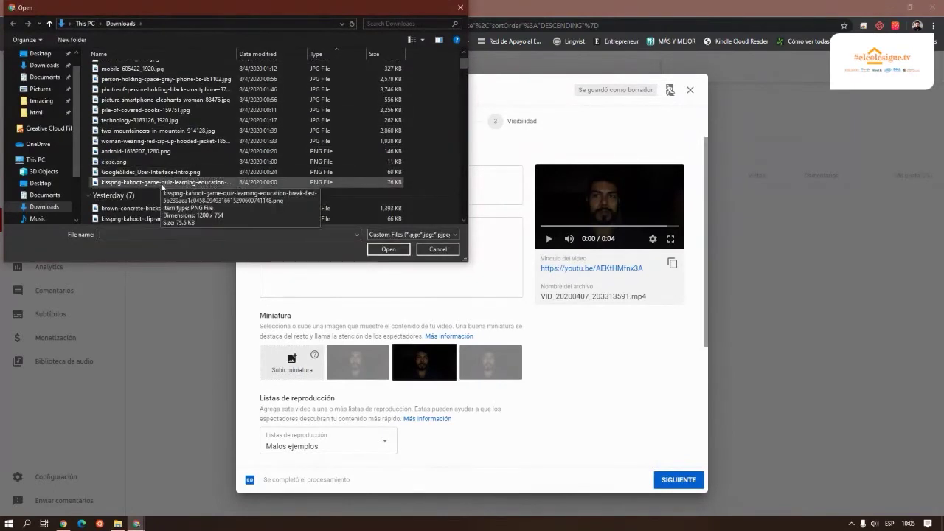
double_click(184, 133)
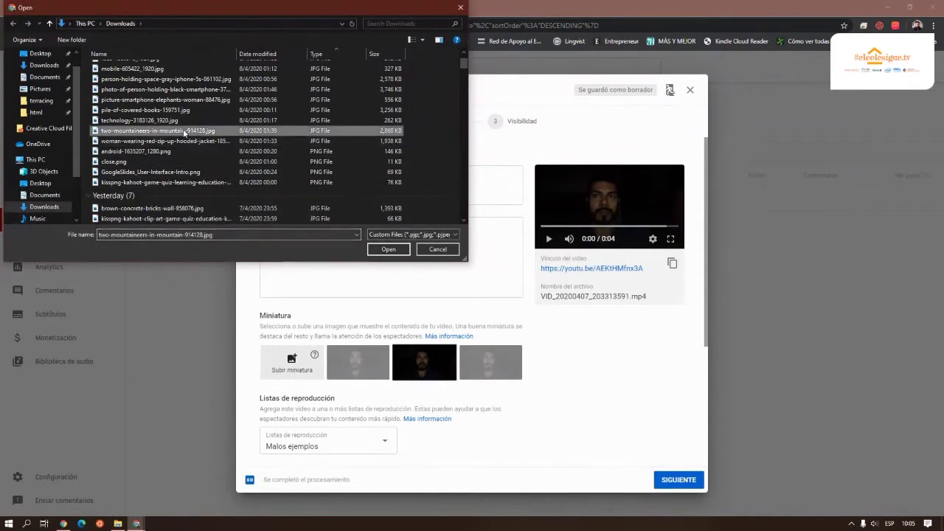
Step: Upload mobile-605422_1920.jpg as the video's custom thumbnail and continue to the video elements stage
left_click(290, 361)
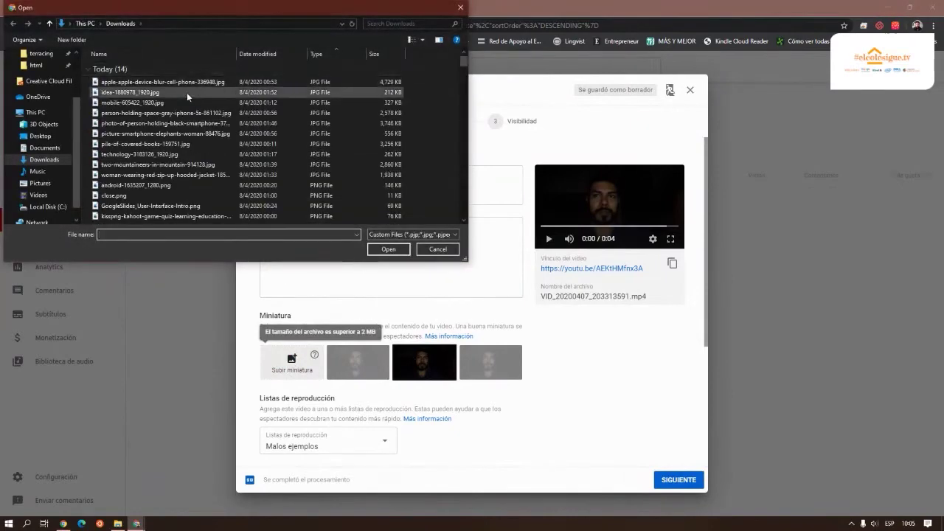
left_click(186, 99)
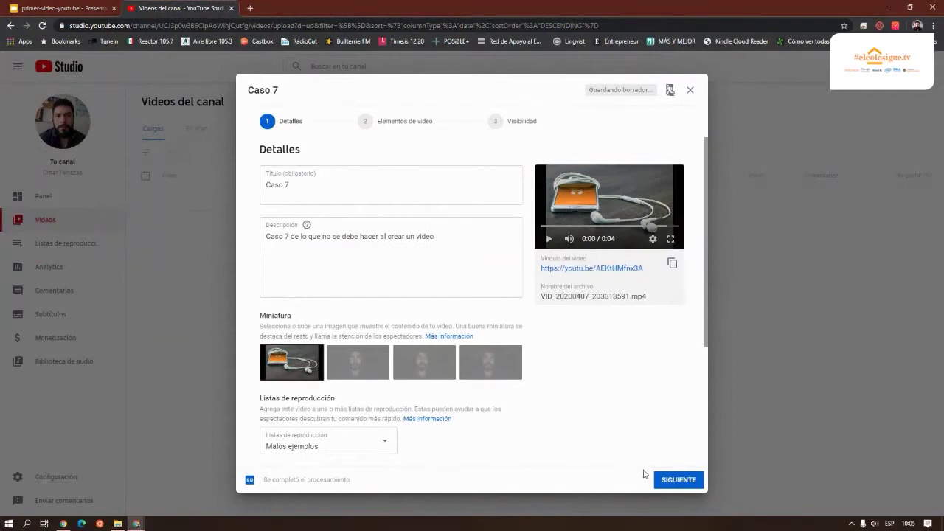
left_click(678, 481)
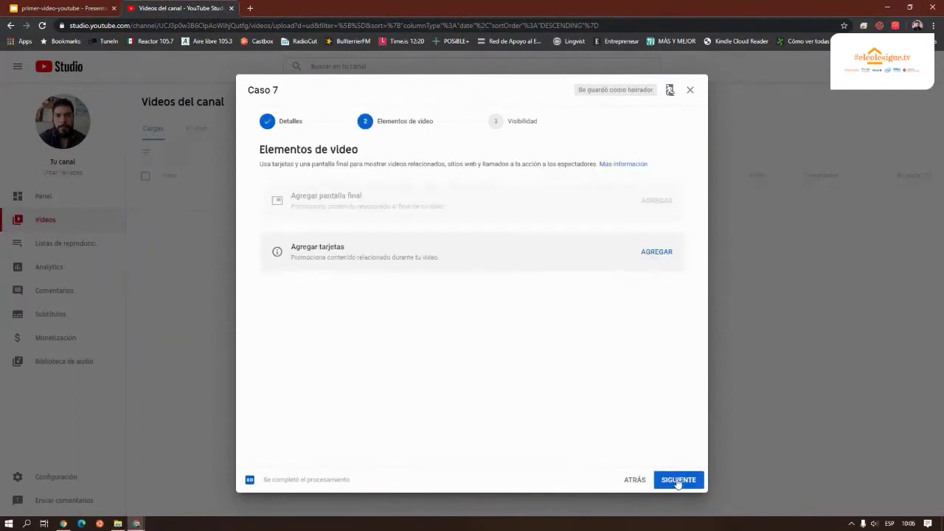
Step: Skip the video elements and set the video's visibility to No listado
left_click(678, 480)
mouse_move(449, 246)
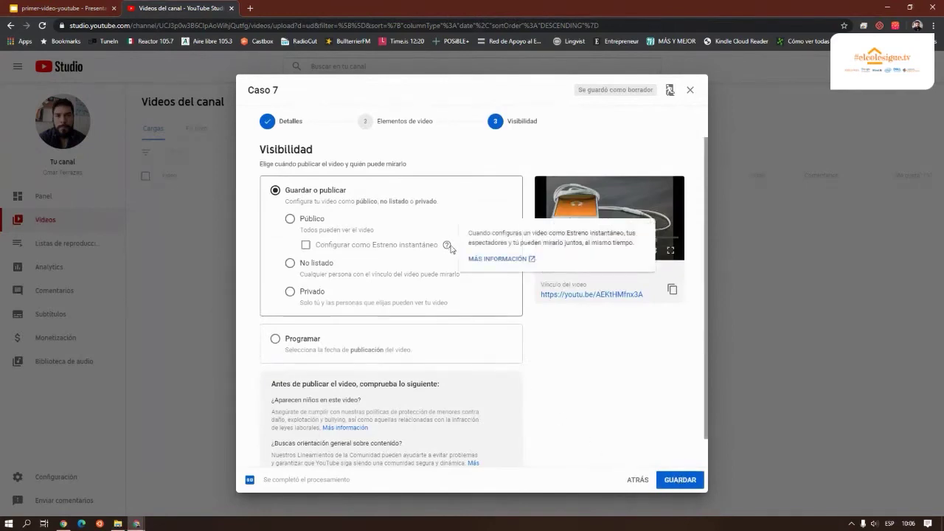
left_click(289, 264)
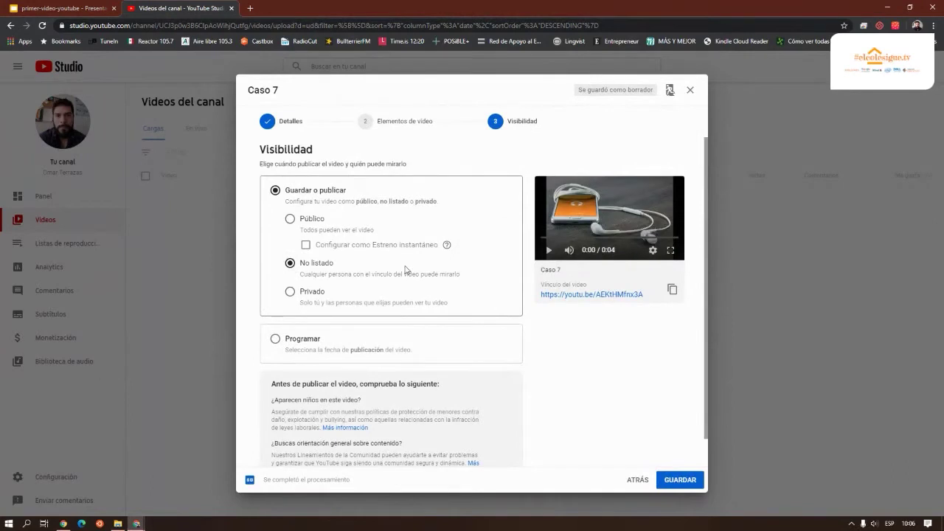
Step: Check the date options for scheduling the publication and return to Guardar o publicar
scroll(405, 270, "down", 2)
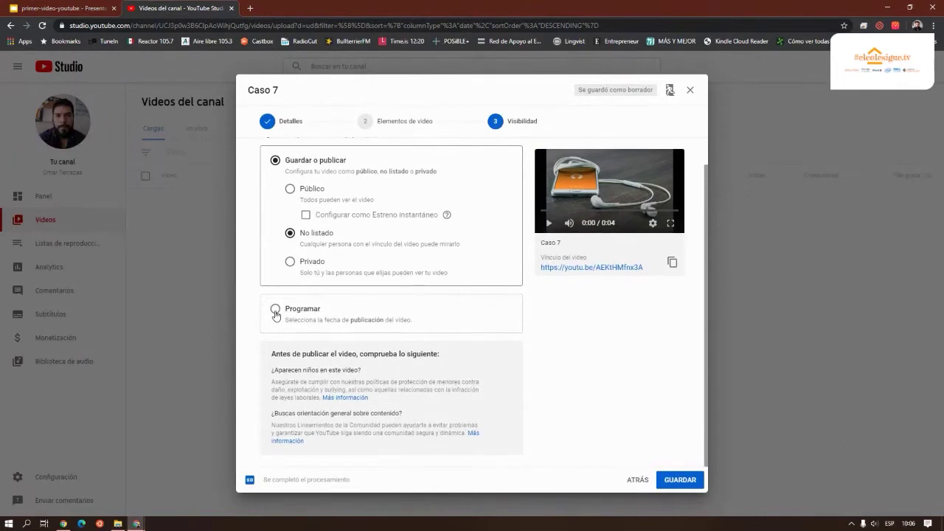
left_click(275, 310)
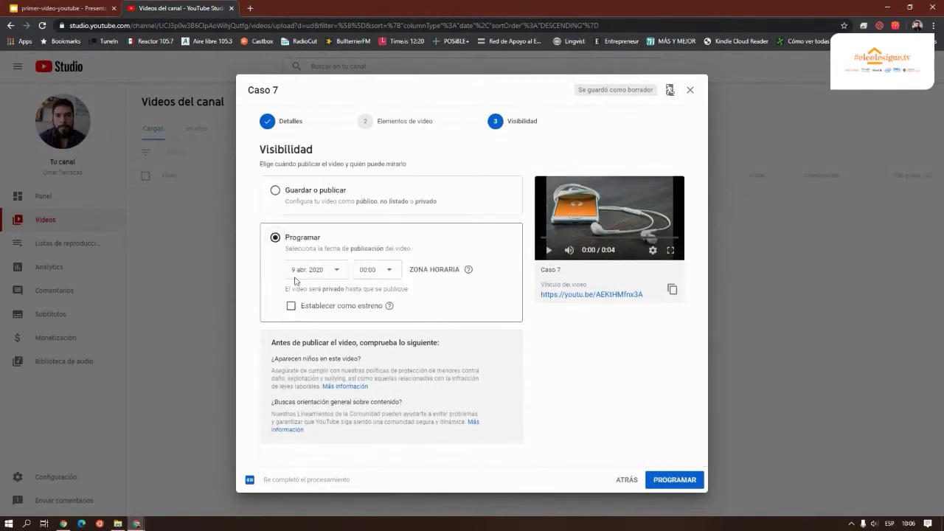
left_click(332, 269)
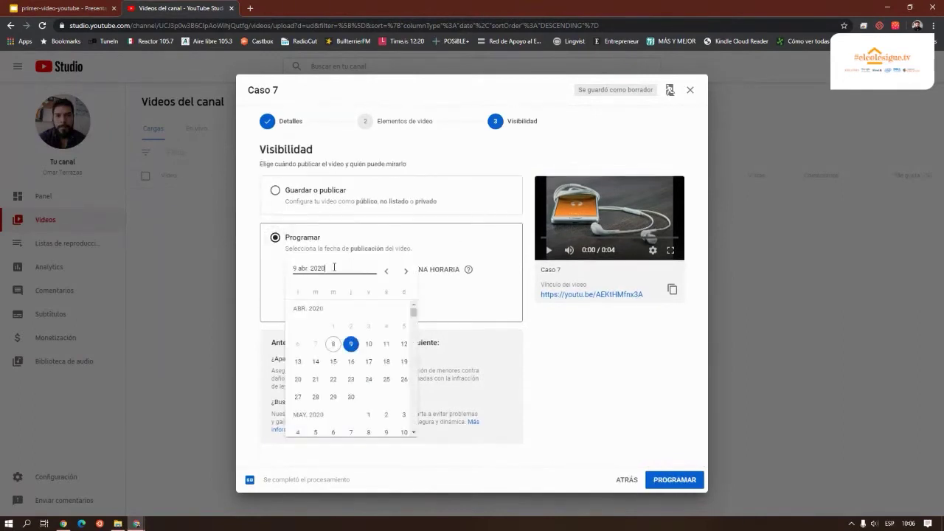
left_click(417, 243)
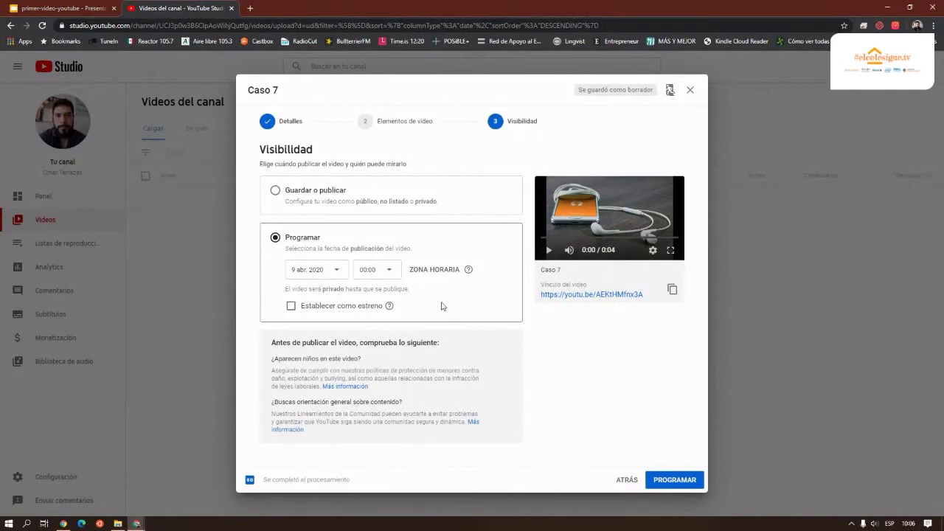
left_click(276, 192)
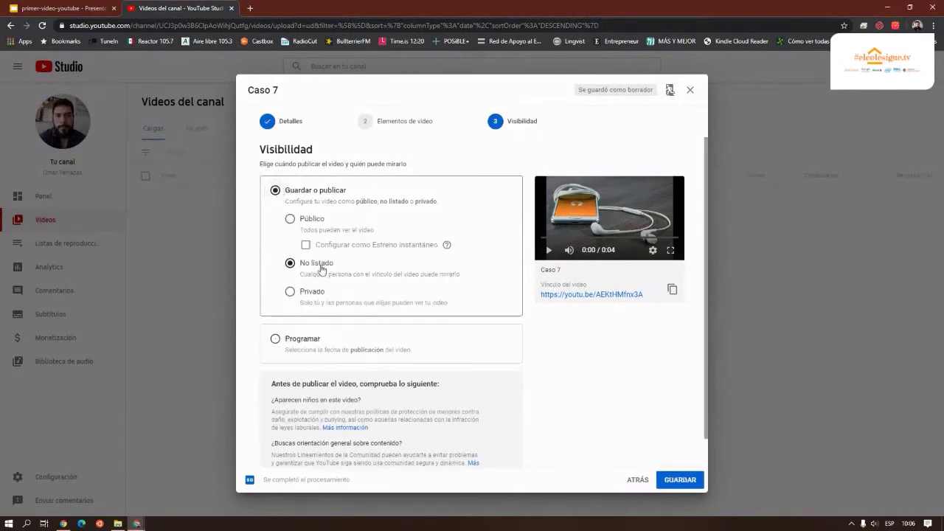
Step: Check the video's processing status and save it with the No listado visibility
scroll(513, 350, "down", 1)
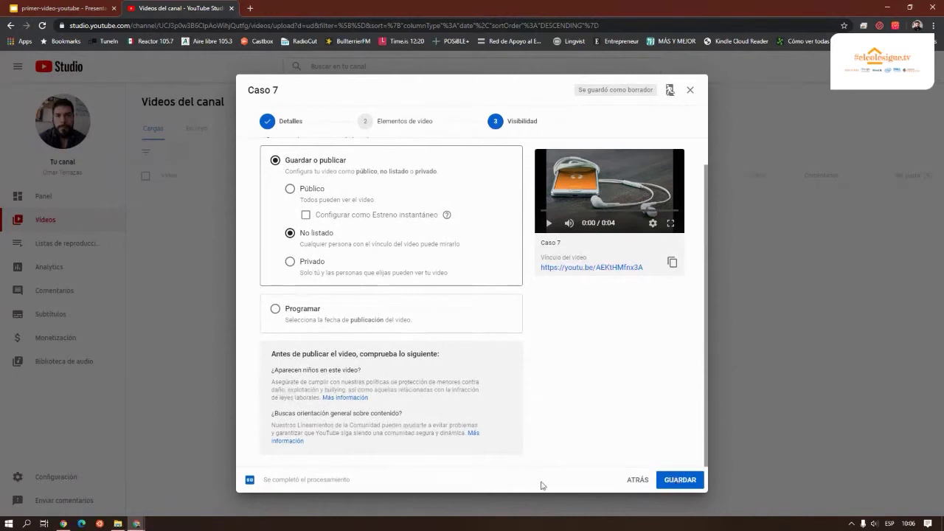
left_click_drag(265, 479, 367, 483)
left_click(270, 480)
left_click(673, 480)
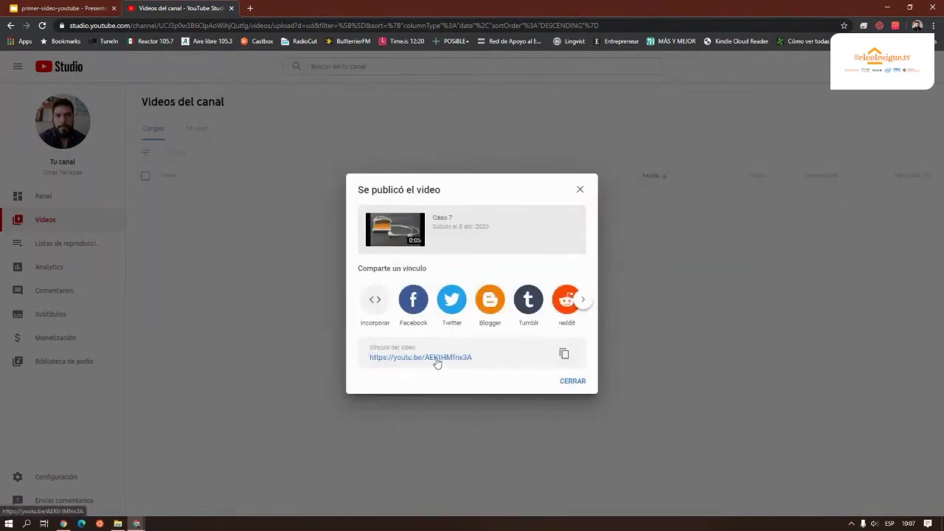
Step: Copy the published video's link, look through the sharing services and close the publication dialog
left_click(565, 356)
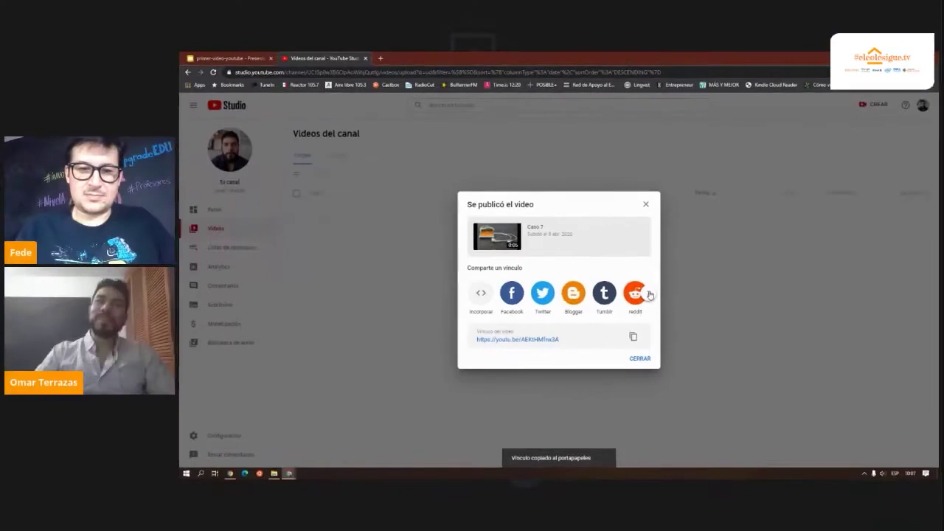
left_click(649, 295)
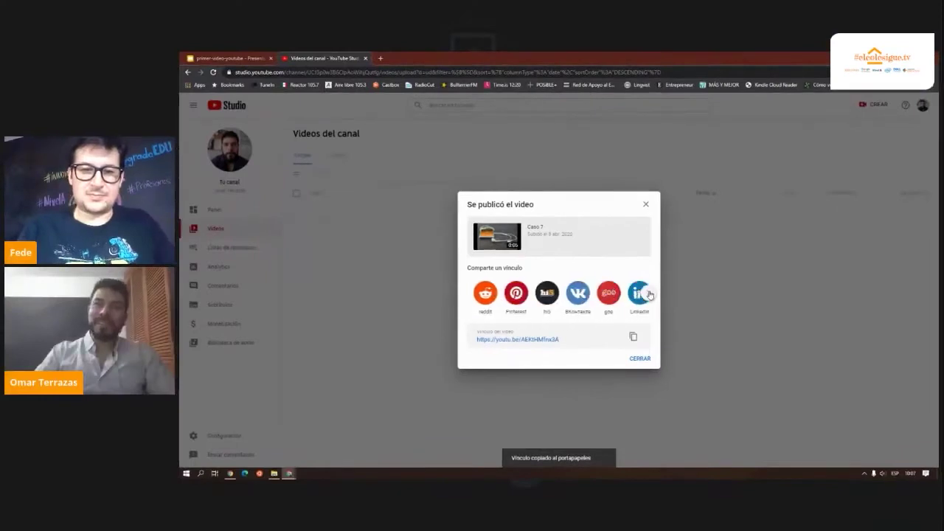
left_click(641, 360)
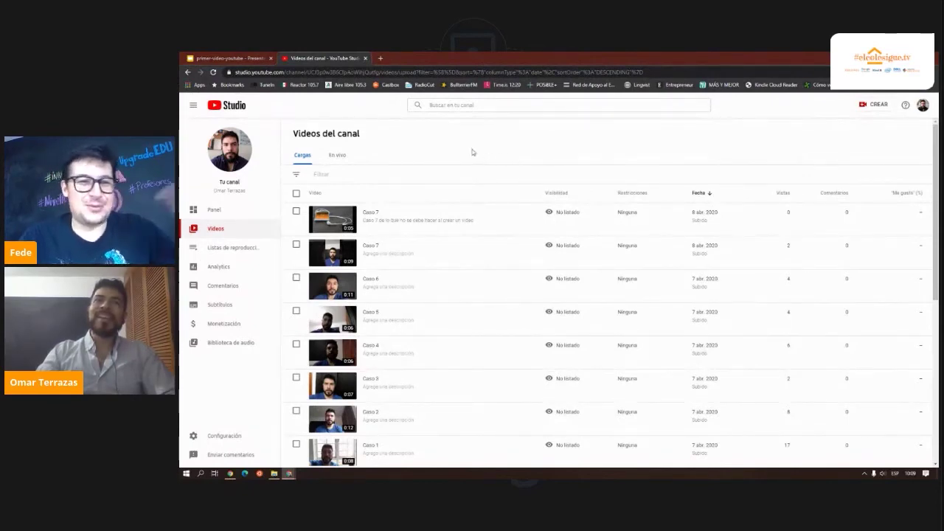
Step: Switch to the primer-video-youtube presentation in Google Slides
left_click(216, 61)
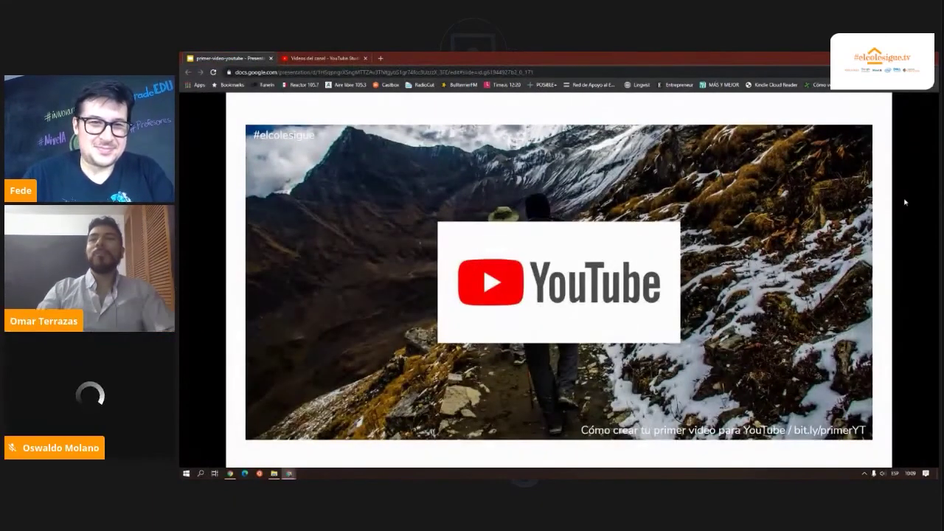